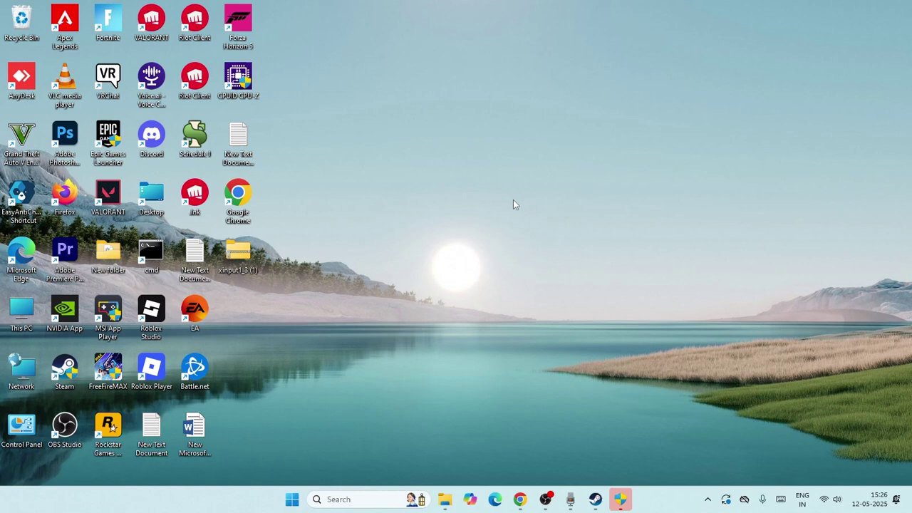
Search Windows for the Rockstar Games Launcher and run it as administrator.
{"action": "left_click", "coordinate": [346, 498]}
{"action": "type", "text": "rockst"}
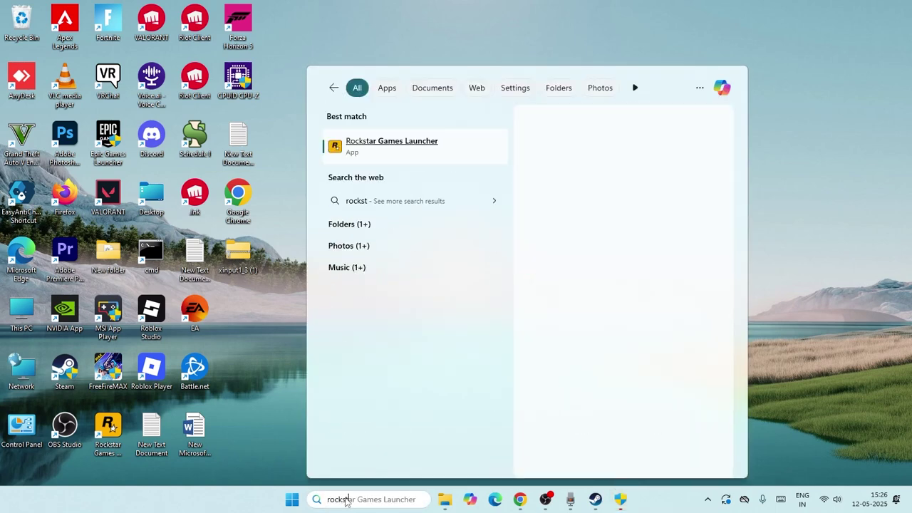
{"action": "type", "text": "ra"}
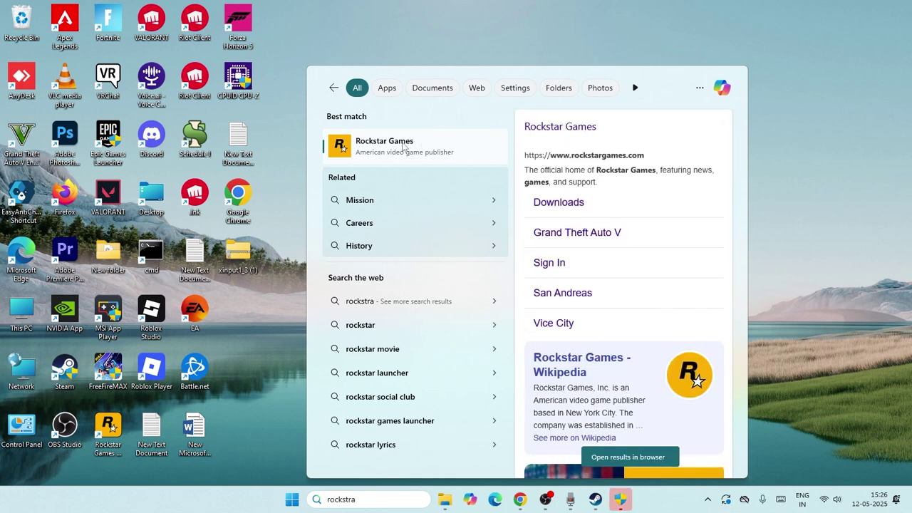
{"action": "key", "text": "BackSpace"}
{"action": "key", "text": "BackSpace"}
{"action": "key", "text": "BackSpace"}
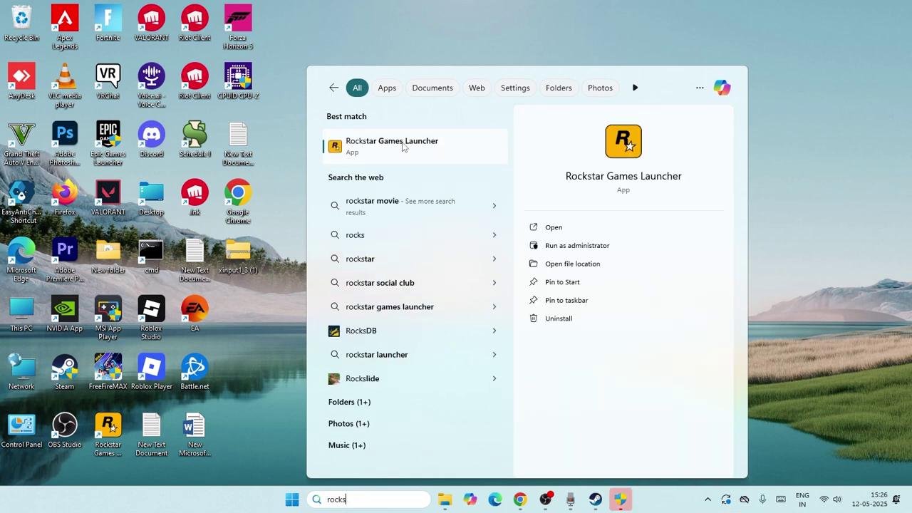
{"action": "left_click", "coordinate": [574, 246]}
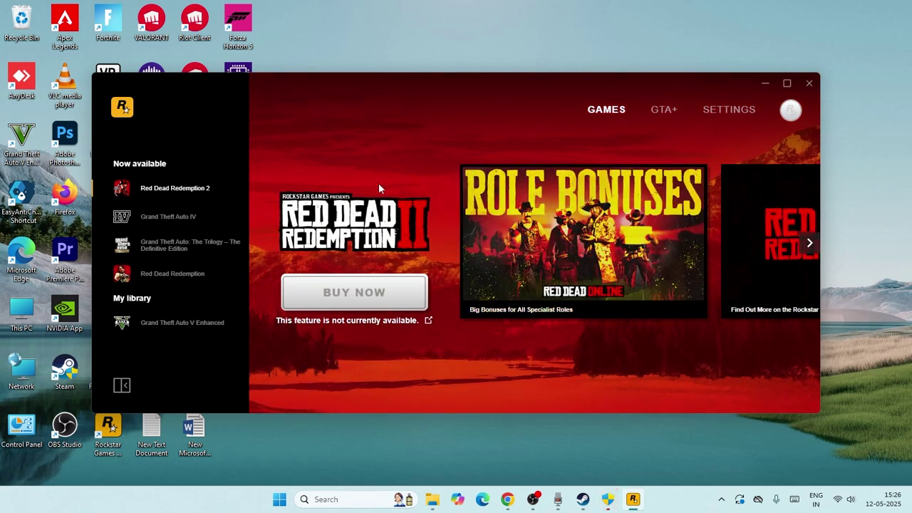
Check the account information page in the launcher's settings, and close the launcher.
{"action": "left_click", "coordinate": [740, 114]}
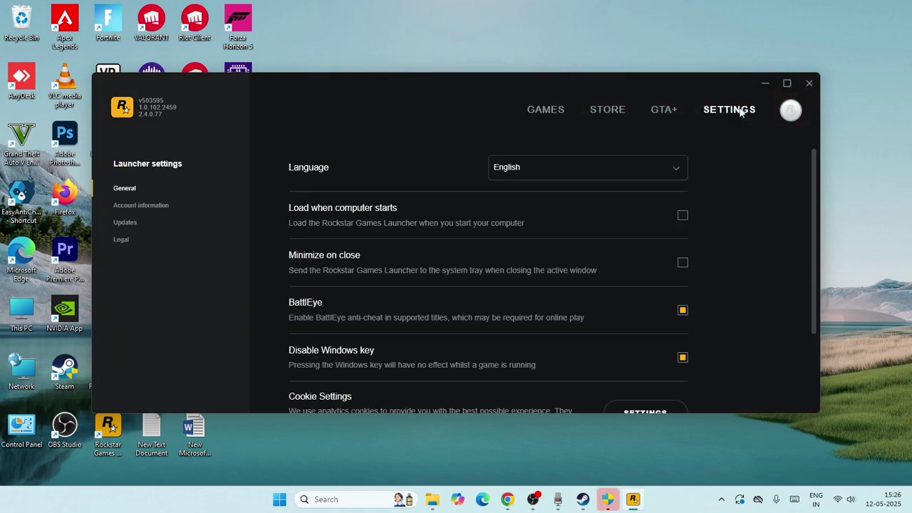
{"action": "left_click", "coordinate": [142, 206]}
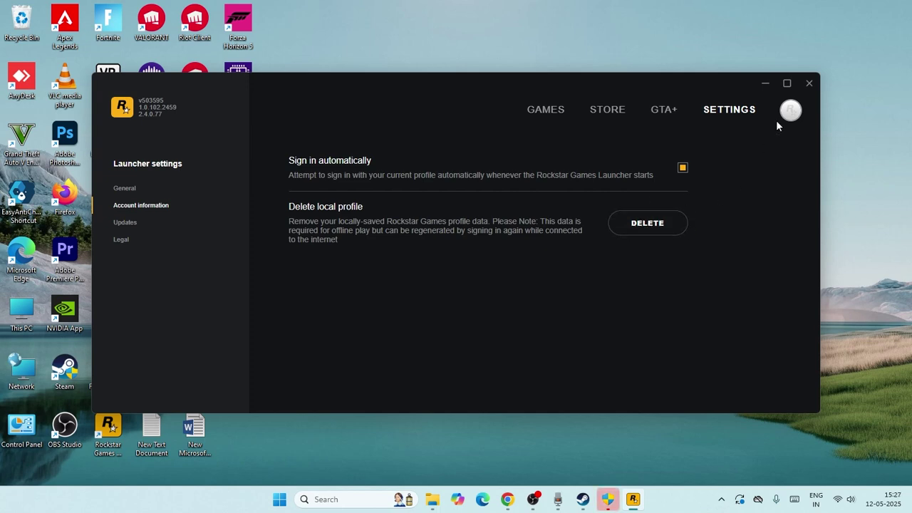
{"action": "left_click", "coordinate": [810, 84]}
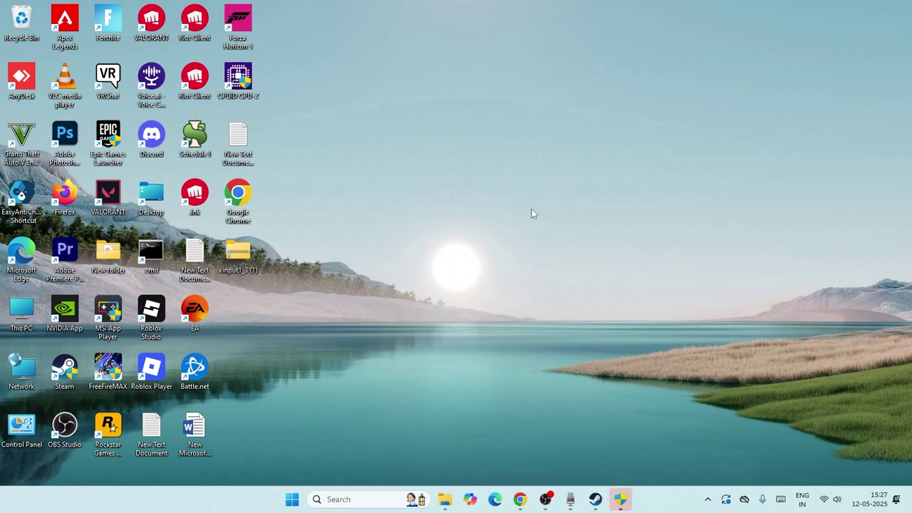
{"action": "left_click", "coordinate": [339, 499]}
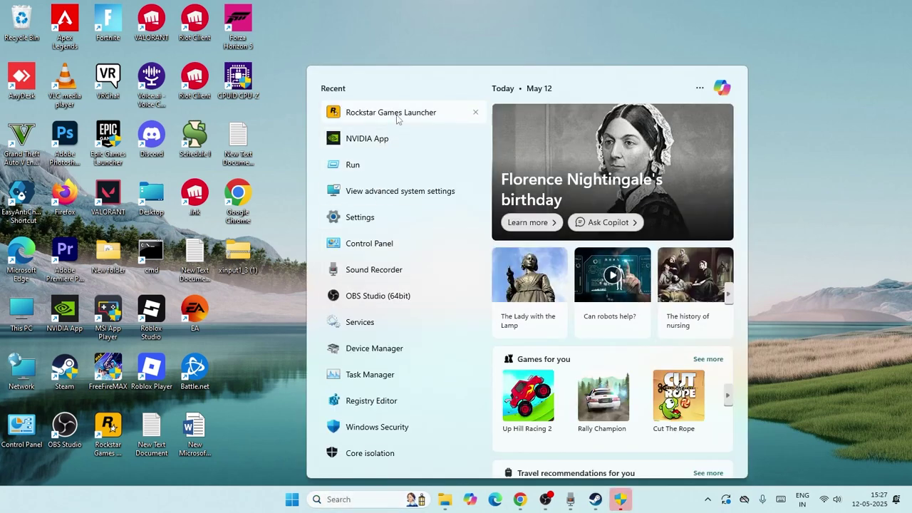
{"action": "right_click", "coordinate": [396, 114]}
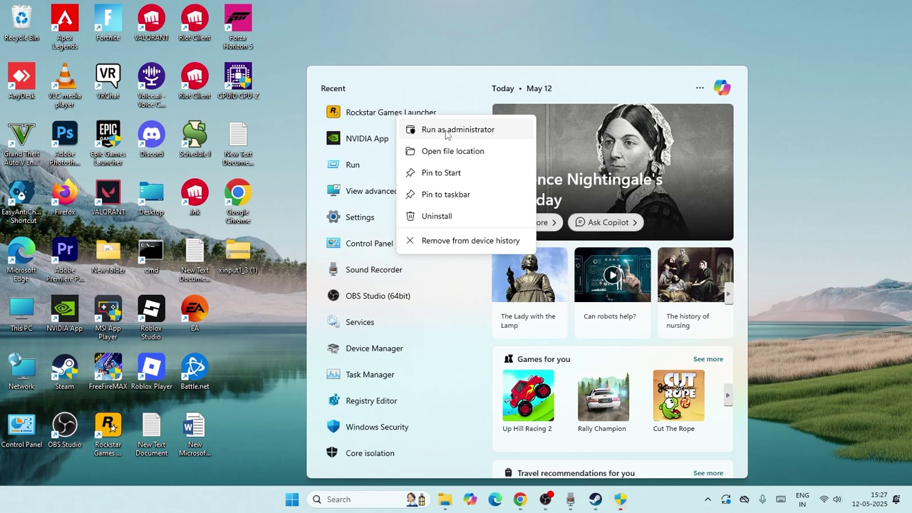
{"action": "left_click", "coordinate": [507, 24]}
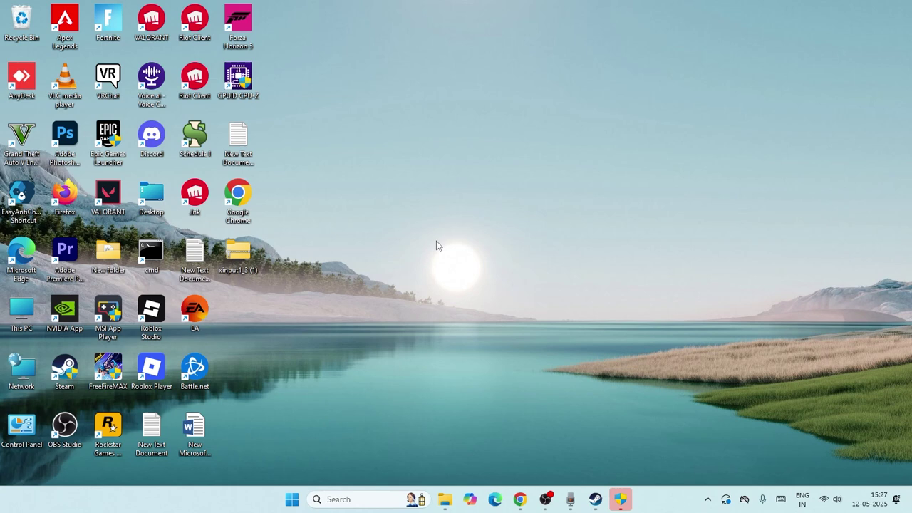
Synchronise the clock in the Windows date and time settings, and close Settings.
{"action": "left_click", "coordinate": [325, 500]}
{"action": "type", "text": "set"}
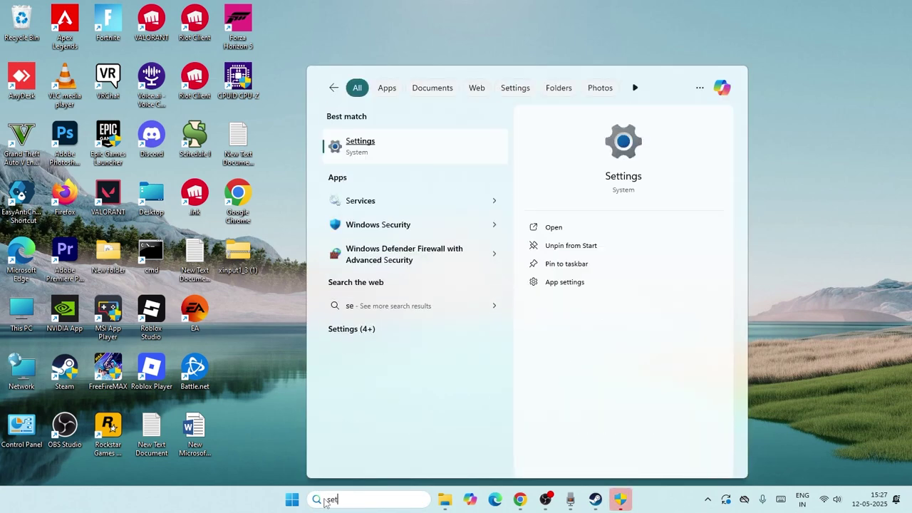
{"action": "left_click", "coordinate": [371, 155]}
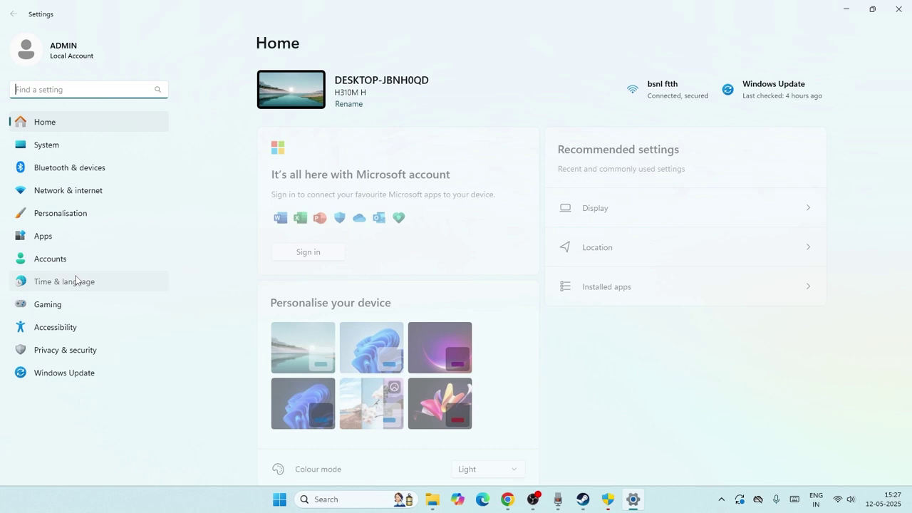
{"action": "left_click", "coordinate": [65, 281]}
{"action": "left_click", "coordinate": [308, 138]}
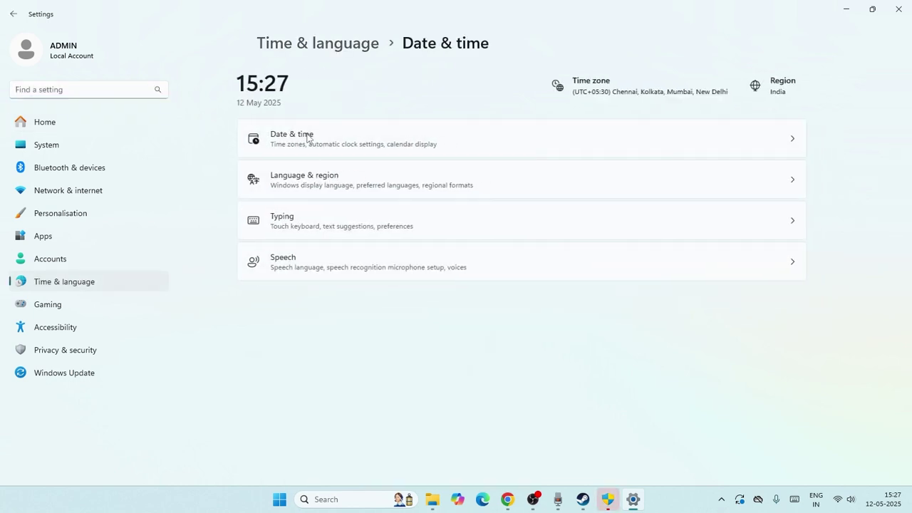
{"action": "left_click", "coordinate": [795, 304]}
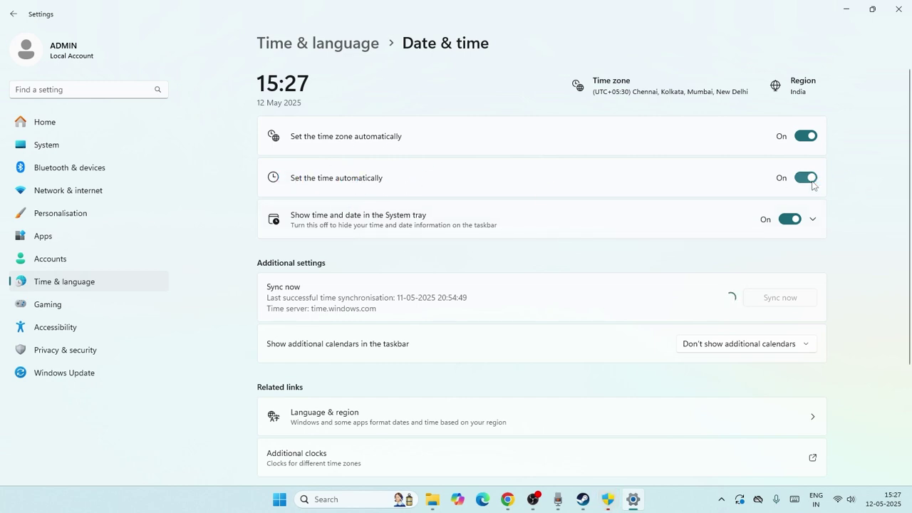
{"action": "left_click", "coordinate": [899, 10]}
Switch to Steam and look through the programs and executables available for adding as a non-Steam game, without adding one.
{"action": "left_click", "coordinate": [599, 497]}
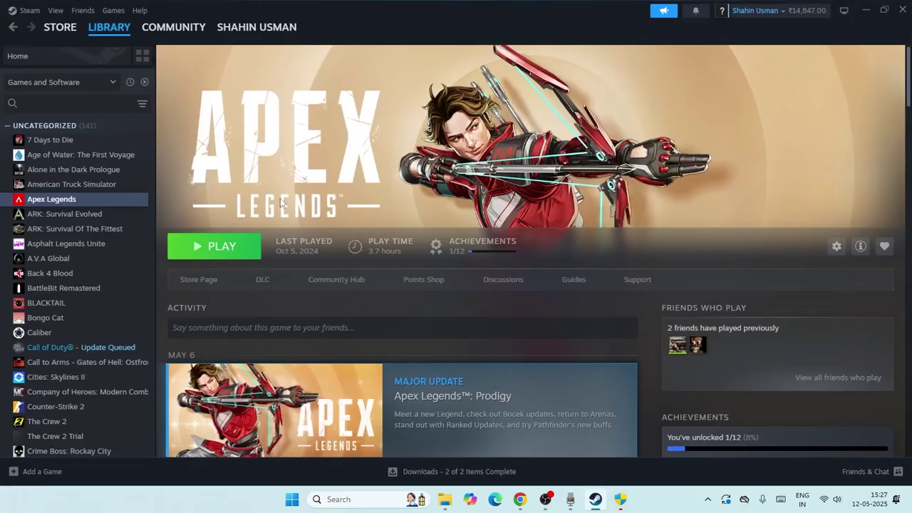
{"action": "left_click", "coordinate": [40, 473]}
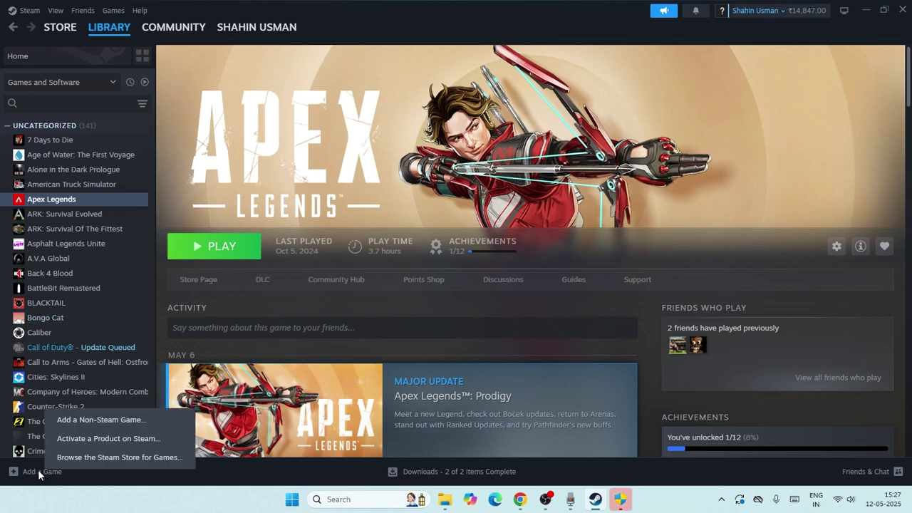
{"action": "left_click", "coordinate": [95, 422]}
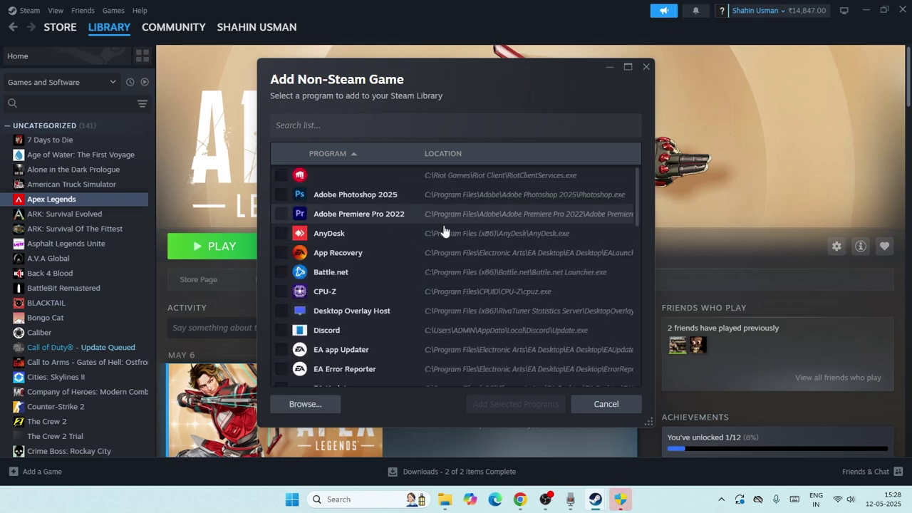
{"action": "scroll", "coordinate": [405, 255], "scroll_direction": "down", "scroll_amount": 10}
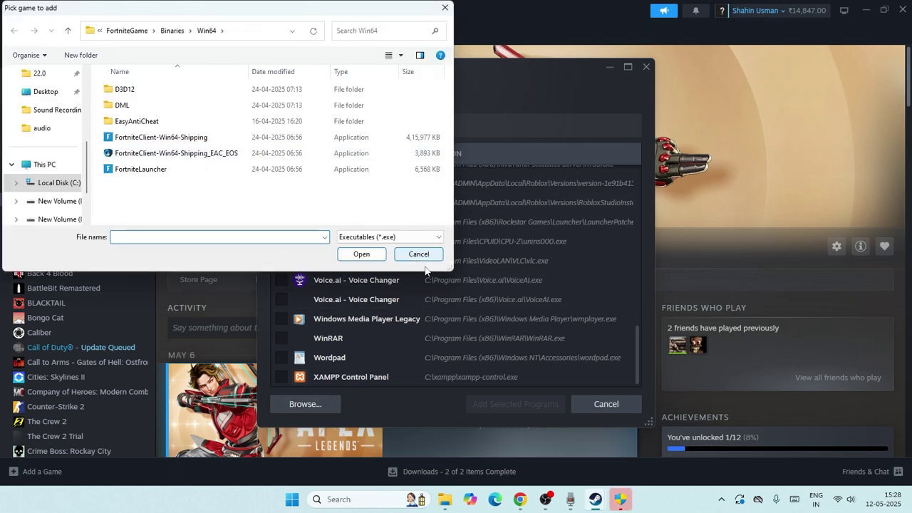
{"action": "left_click", "coordinate": [419, 253]}
{"action": "left_click", "coordinate": [645, 66]}
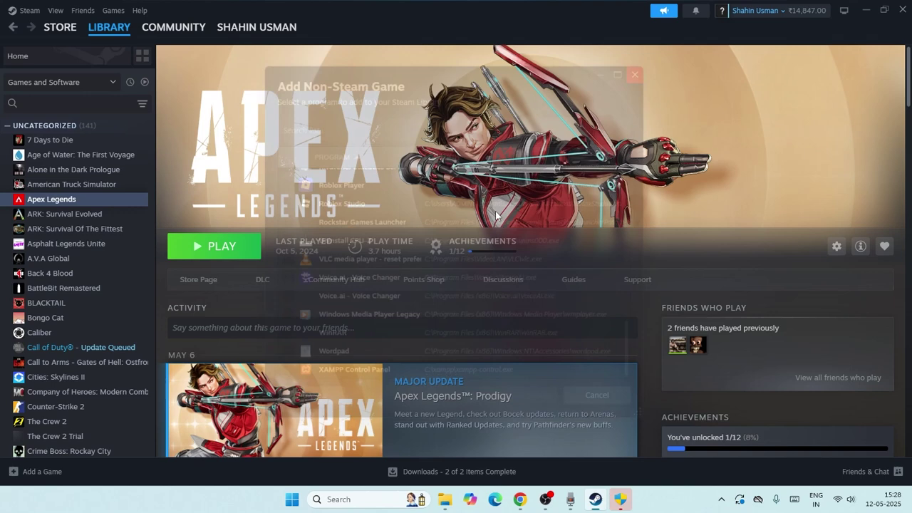
Launch Grand Theft Auto V Enhanced from the Steam library.
{"action": "scroll", "coordinate": [85, 208], "scroll_direction": "down", "scroll_amount": 10}
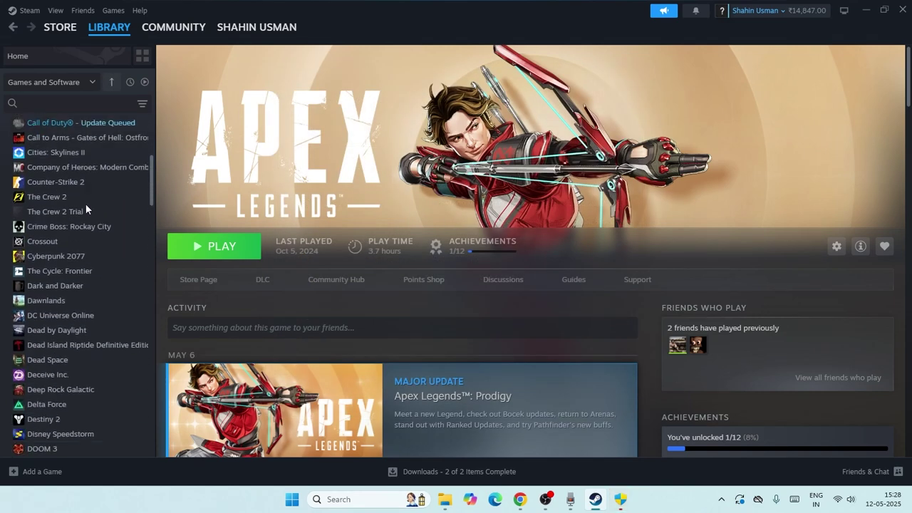
{"action": "scroll", "coordinate": [85, 204], "scroll_direction": "up", "scroll_amount": 10}
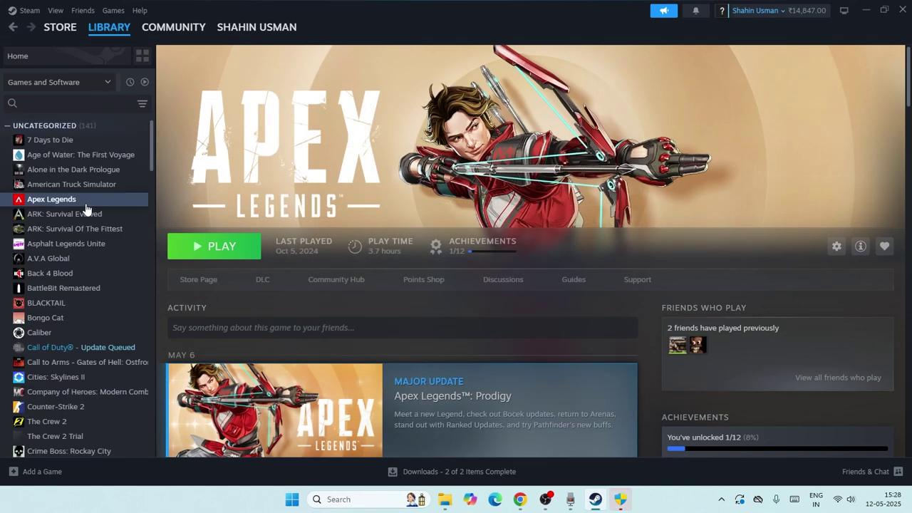
{"action": "scroll", "coordinate": [86, 204], "scroll_direction": "down", "scroll_amount": 8}
{"action": "scroll", "coordinate": [85, 203], "scroll_direction": "down", "scroll_amount": 10}
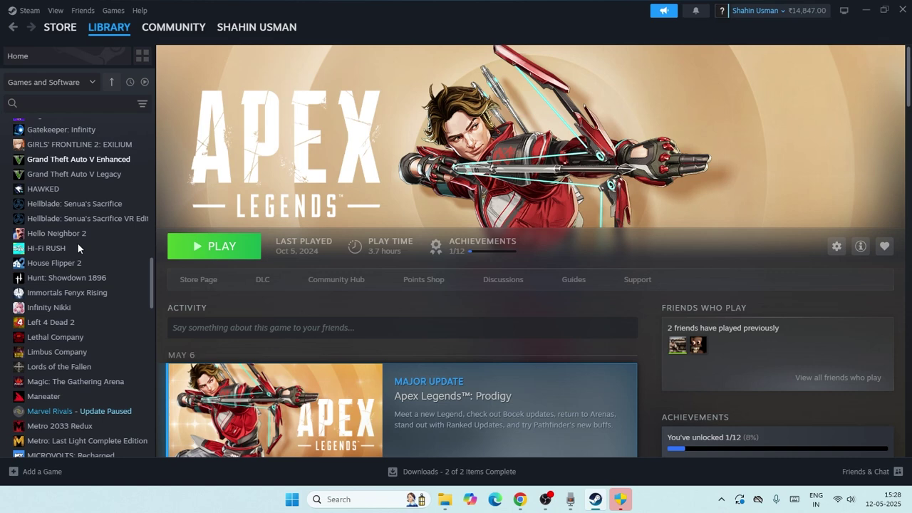
{"action": "double_click", "coordinate": [98, 162]}
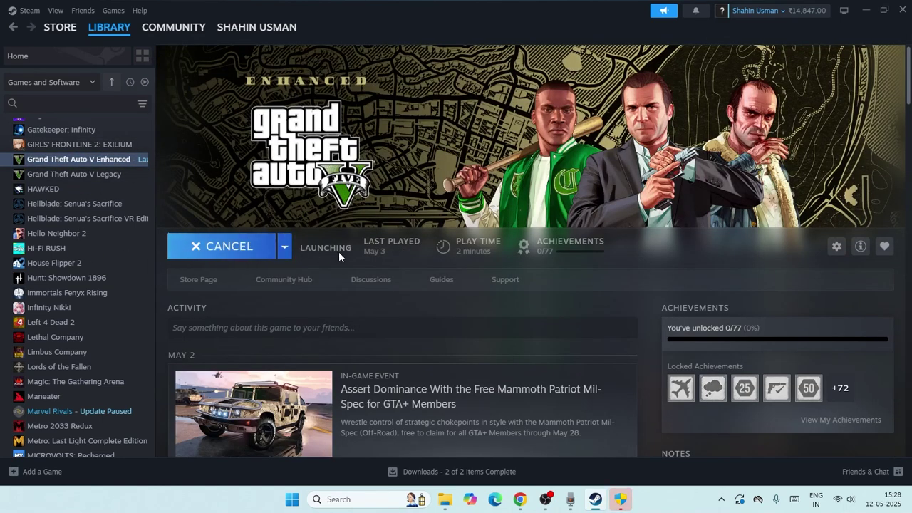
View the running processes in Task Manager, close it and minimise Steam.
{"action": "right_click", "coordinate": [293, 496]}
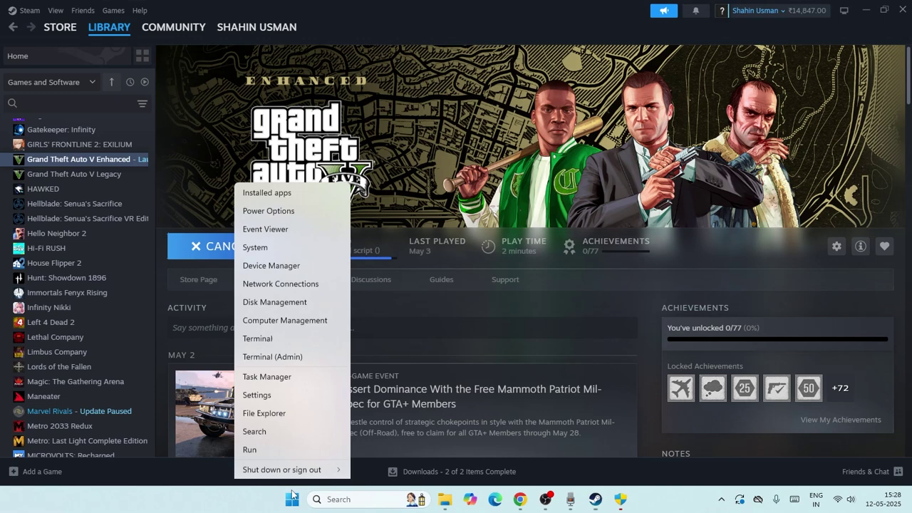
{"action": "left_click", "coordinate": [300, 358]}
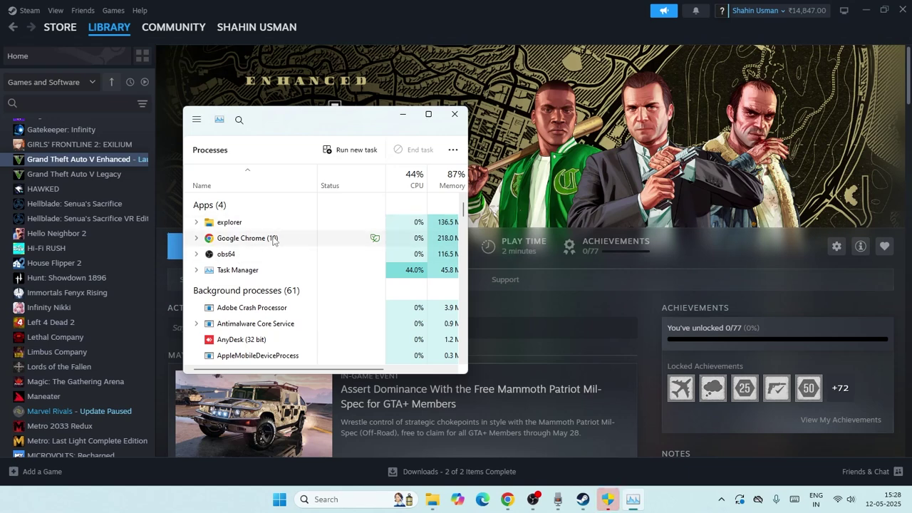
{"action": "left_click", "coordinate": [454, 114]}
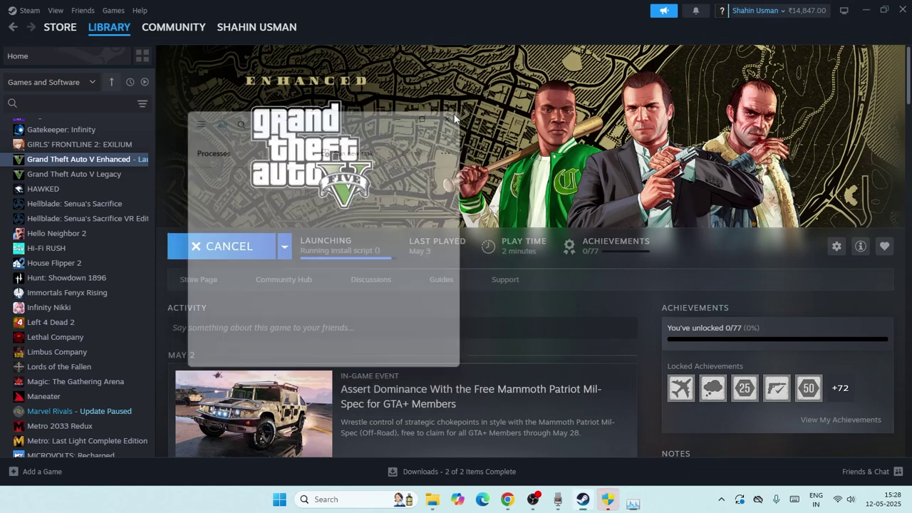
{"action": "left_click", "coordinate": [863, 10]}
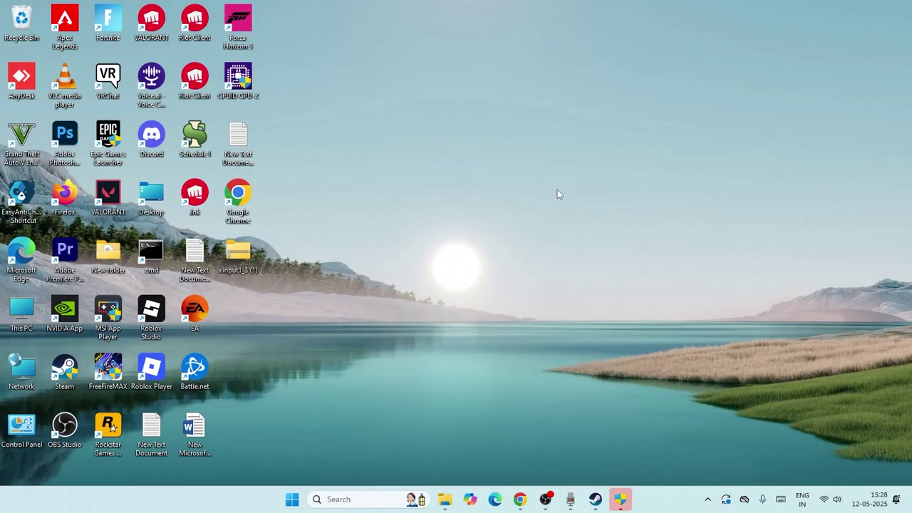
Find and open Windows Security and view its Firewall & network protection page.
{"action": "left_click", "coordinate": [332, 499]}
{"action": "type", "text": "windows se"}
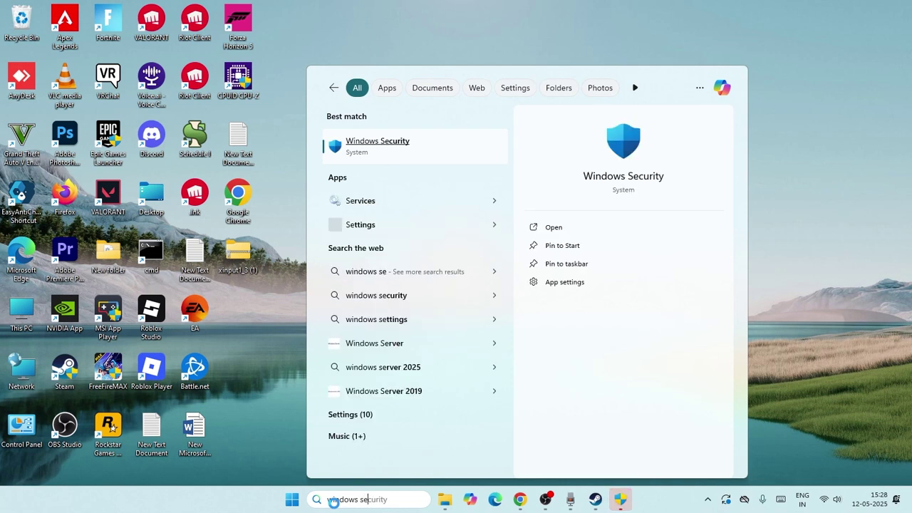
{"action": "left_click", "coordinate": [387, 147]}
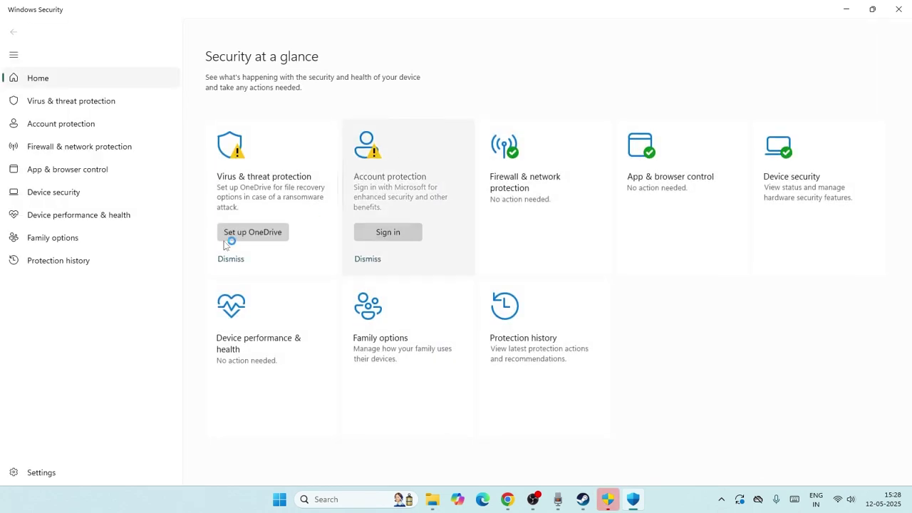
{"action": "left_click", "coordinate": [536, 183]}
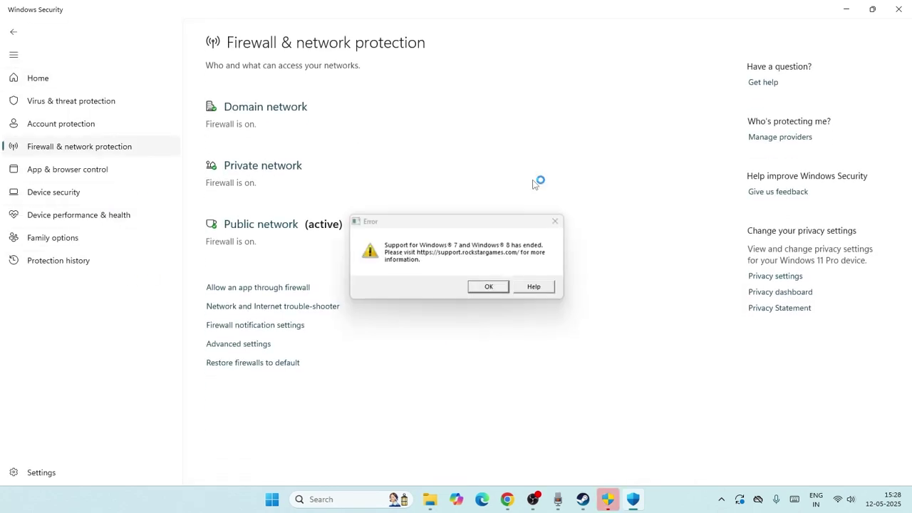
Dismiss the game launch error dialogs and close the advanced firewall settings and Windows Security.
{"action": "left_click", "coordinate": [558, 221]}
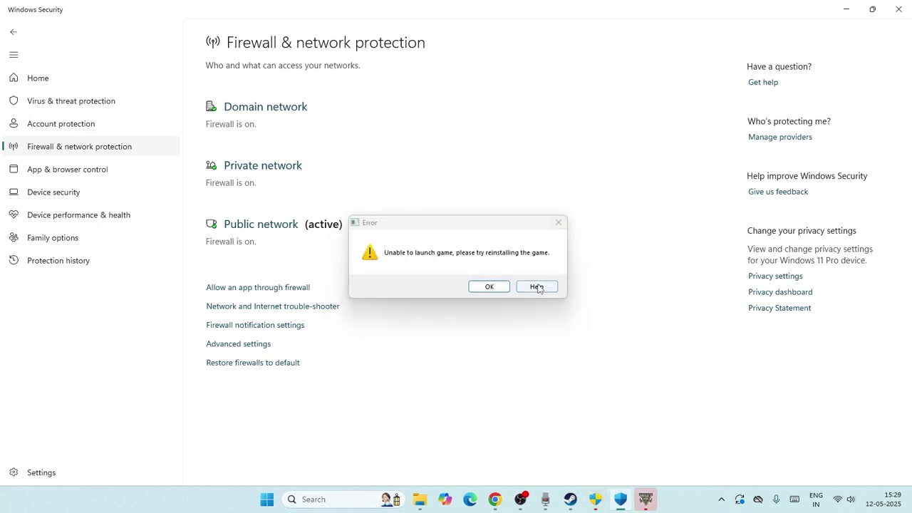
{"action": "left_click", "coordinate": [489, 287]}
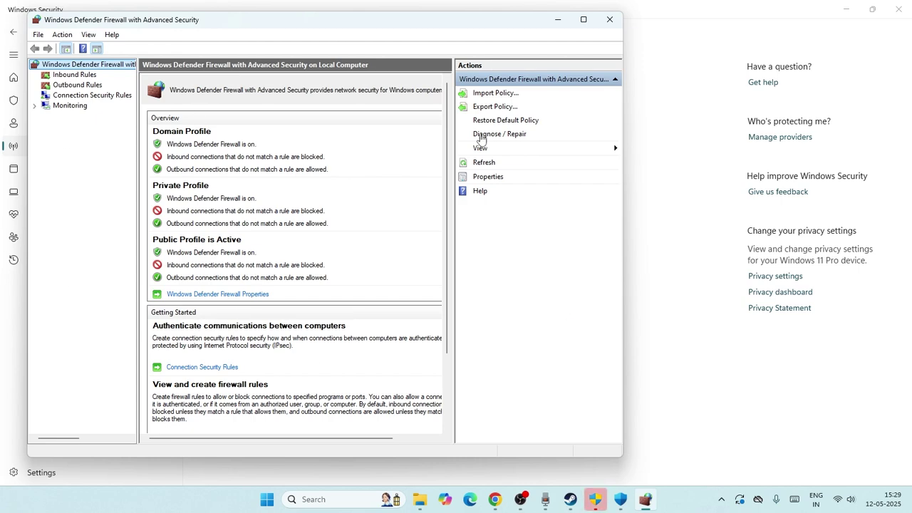
{"action": "left_click", "coordinate": [610, 19]}
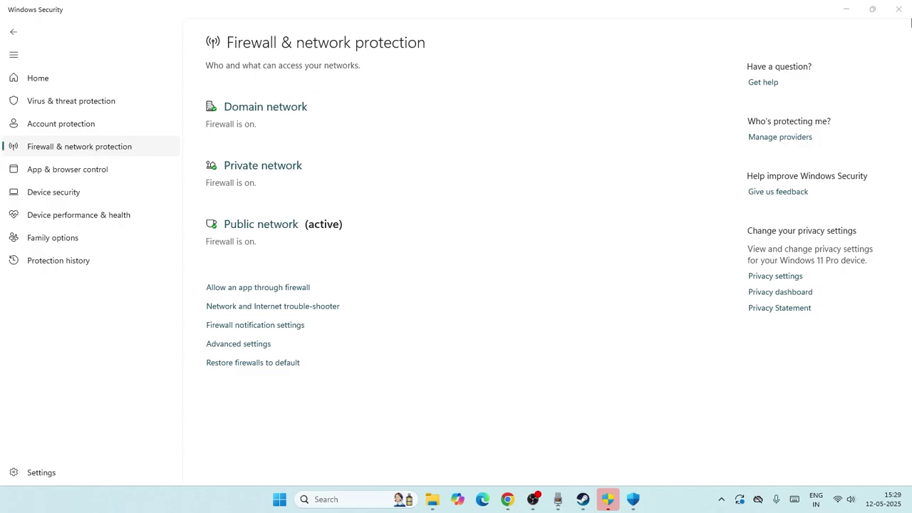
{"action": "left_click", "coordinate": [899, 10]}
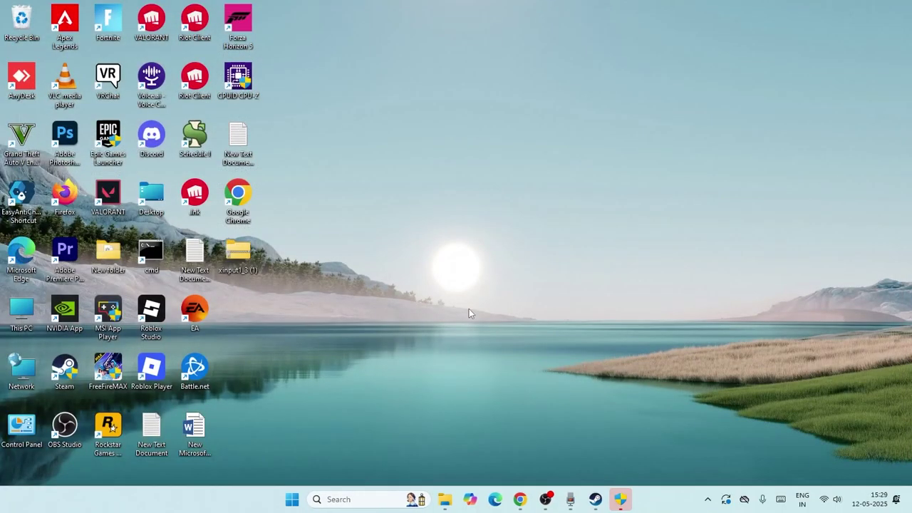